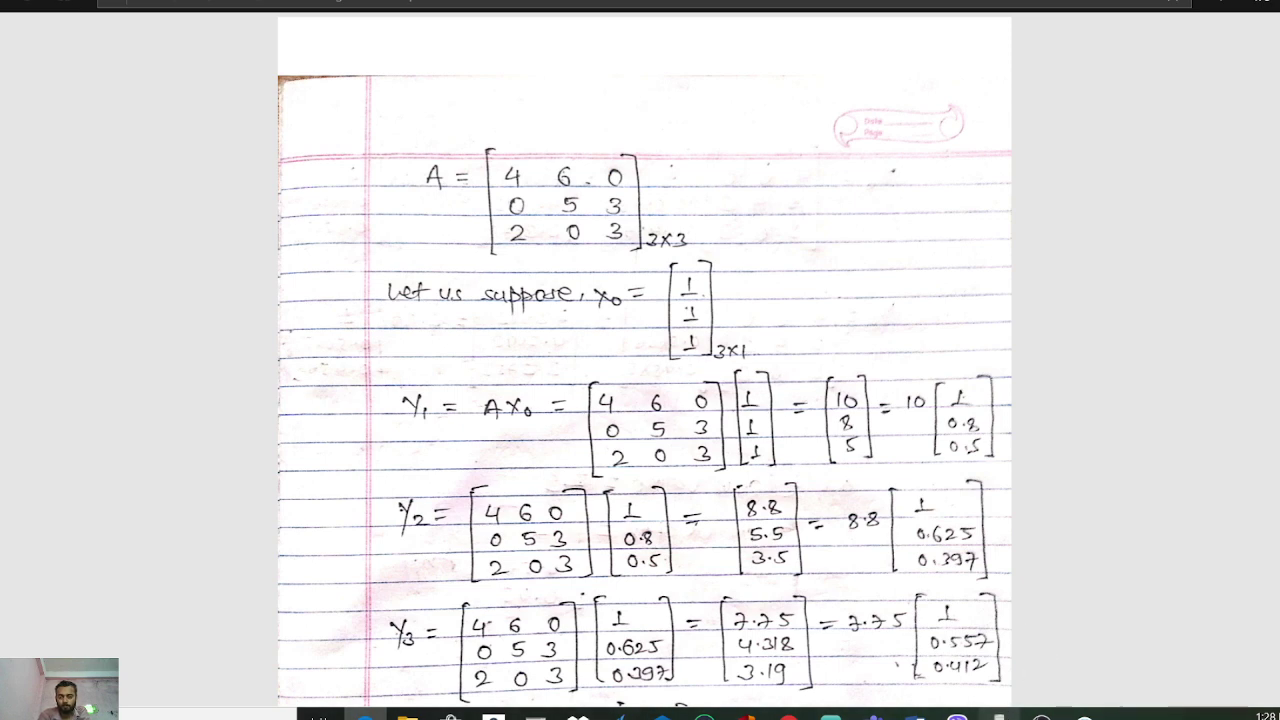
Open the RC fx-570VN calculator emulator over the handwritten power-method notes
left_click(997, 715)
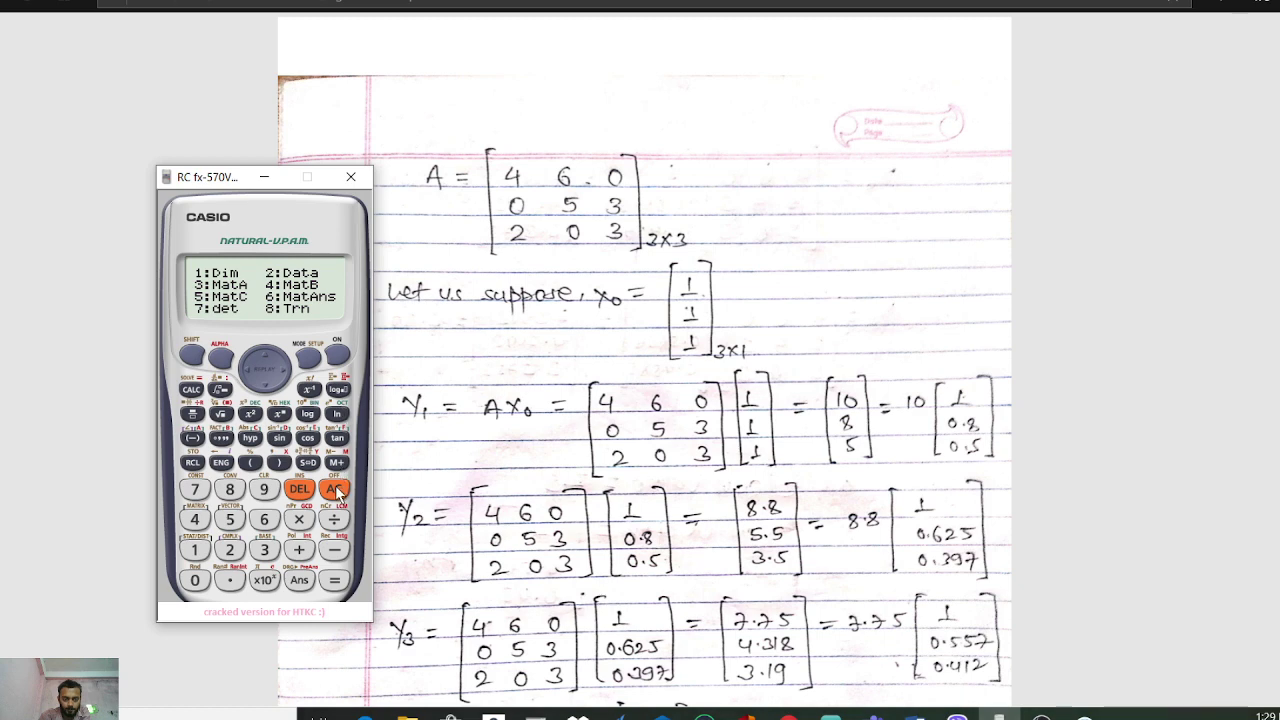
Clear the calculator, enter MATRIX mode and choose MatA to reach its size menu
key("3")
key("asterisk")
left_click(340, 354)
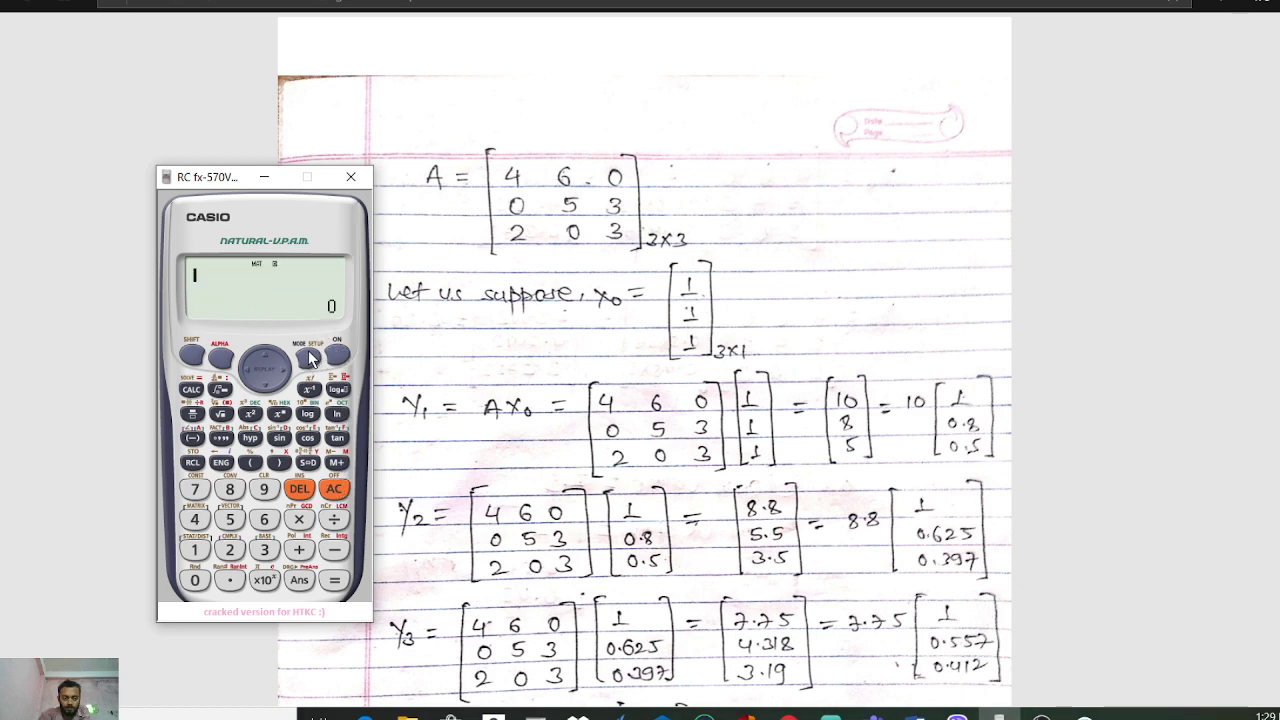
left_click(309, 357)
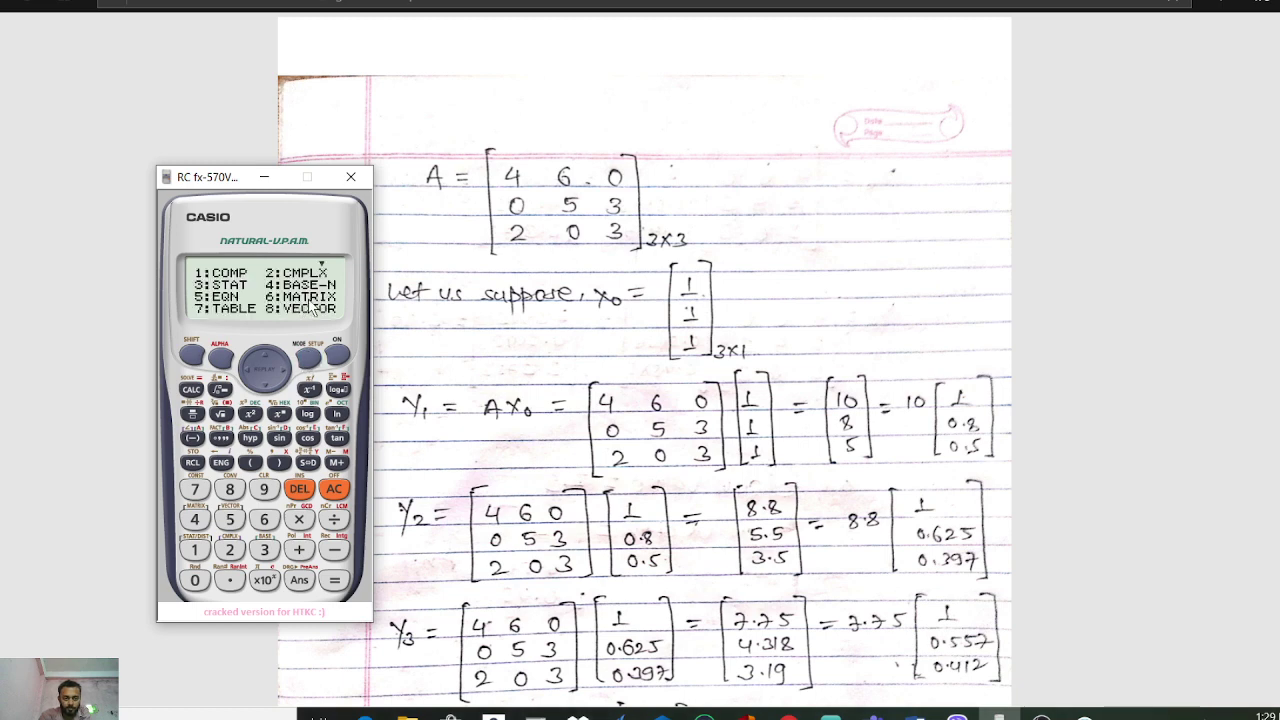
left_click(264, 519)
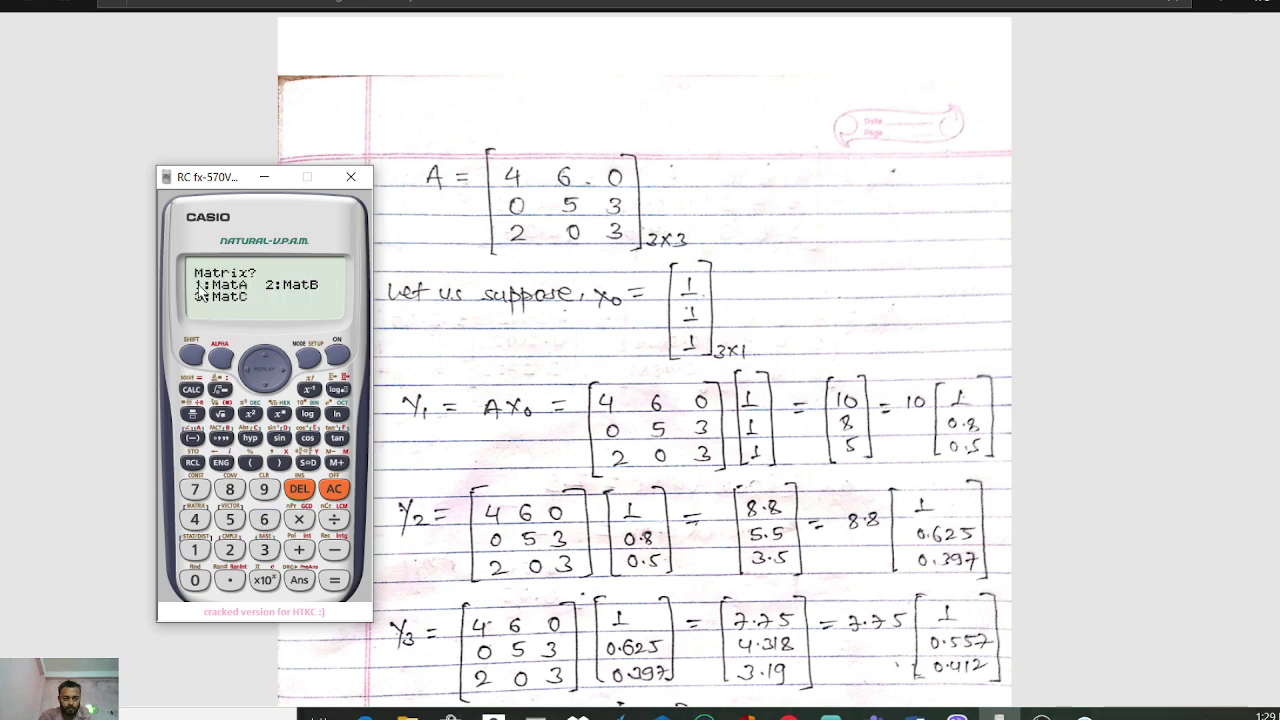
left_click(197, 551)
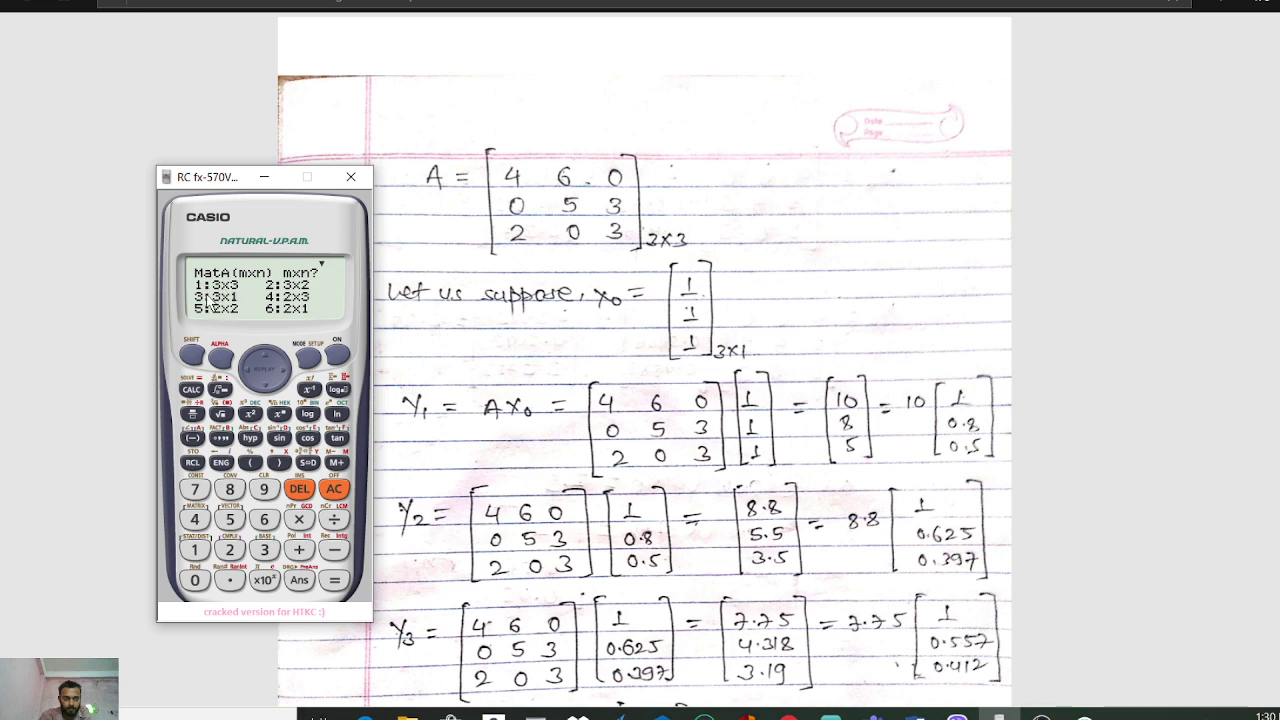
left_click(195, 551)
Fill MatA as 3×3 with rows 4 6 0, 0 5 3, 2 0 3, then return to a blank screen
key("4")
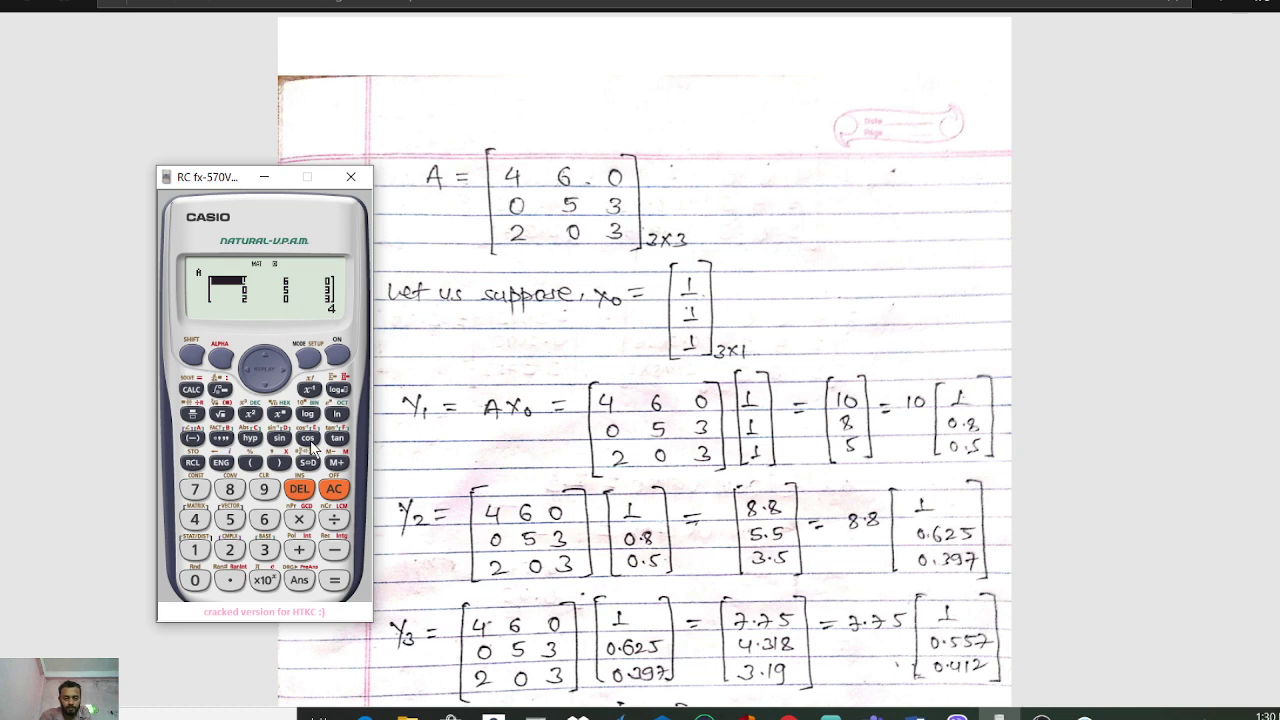
left_click(333, 488)
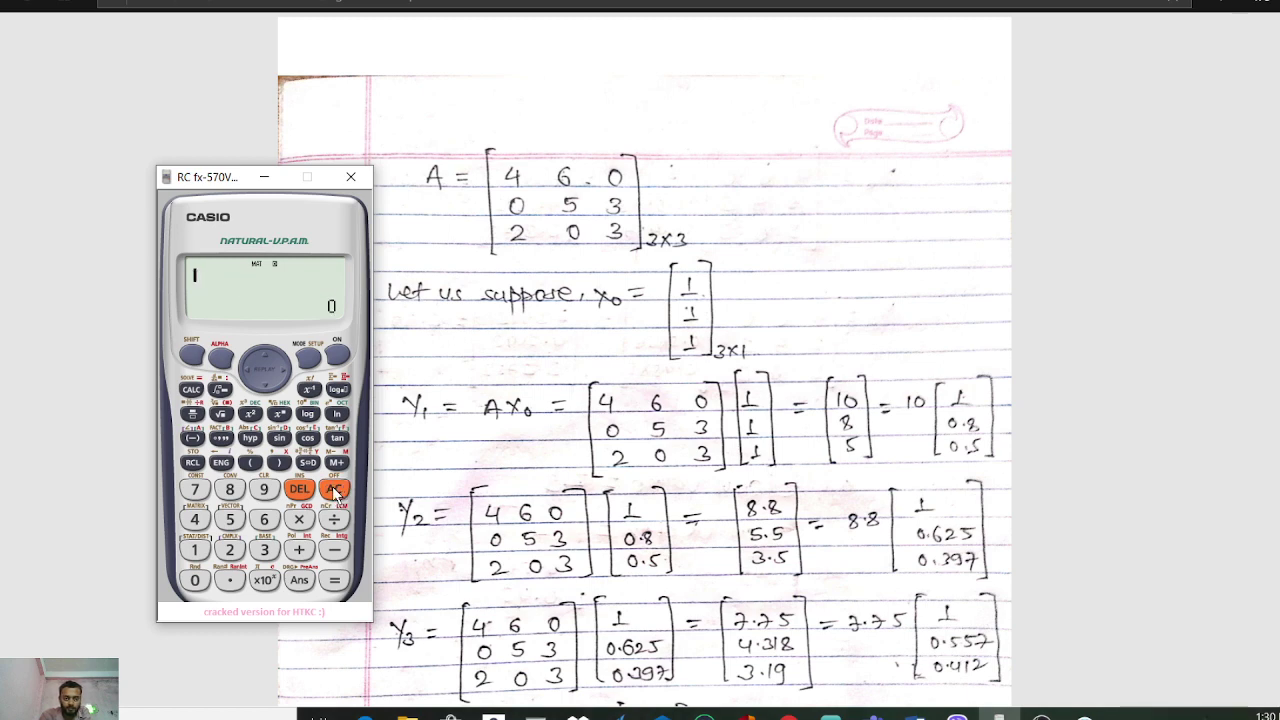
left_click(192, 357)
Set MatB's dimension to 3×1 and enter 1, 1, 1 as the starting vector x0
left_click(195, 519)
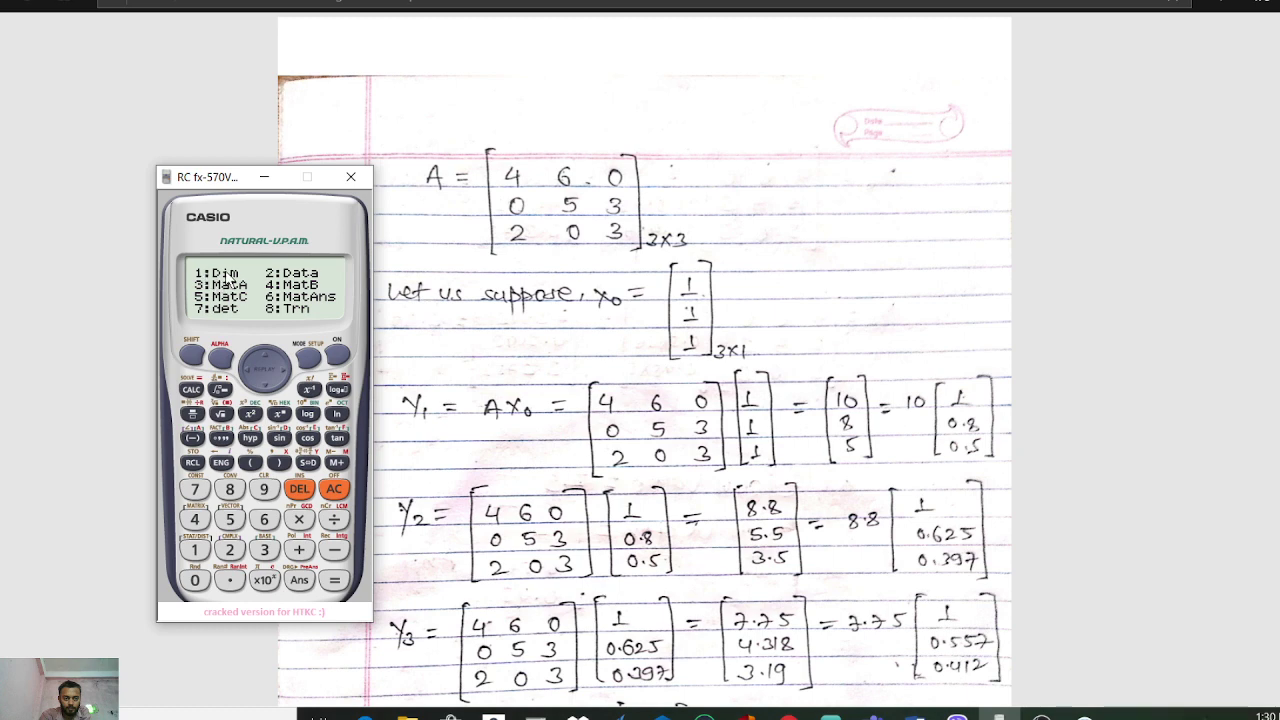
left_click(195, 550)
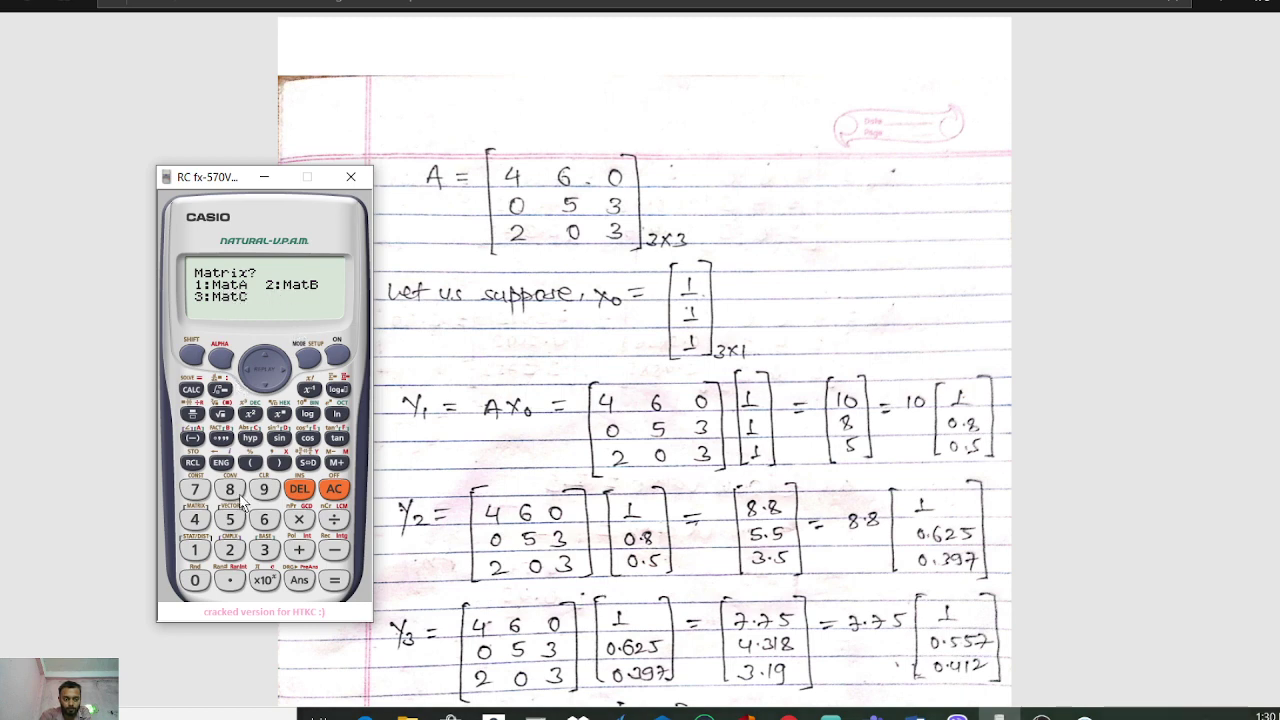
left_click(229, 550)
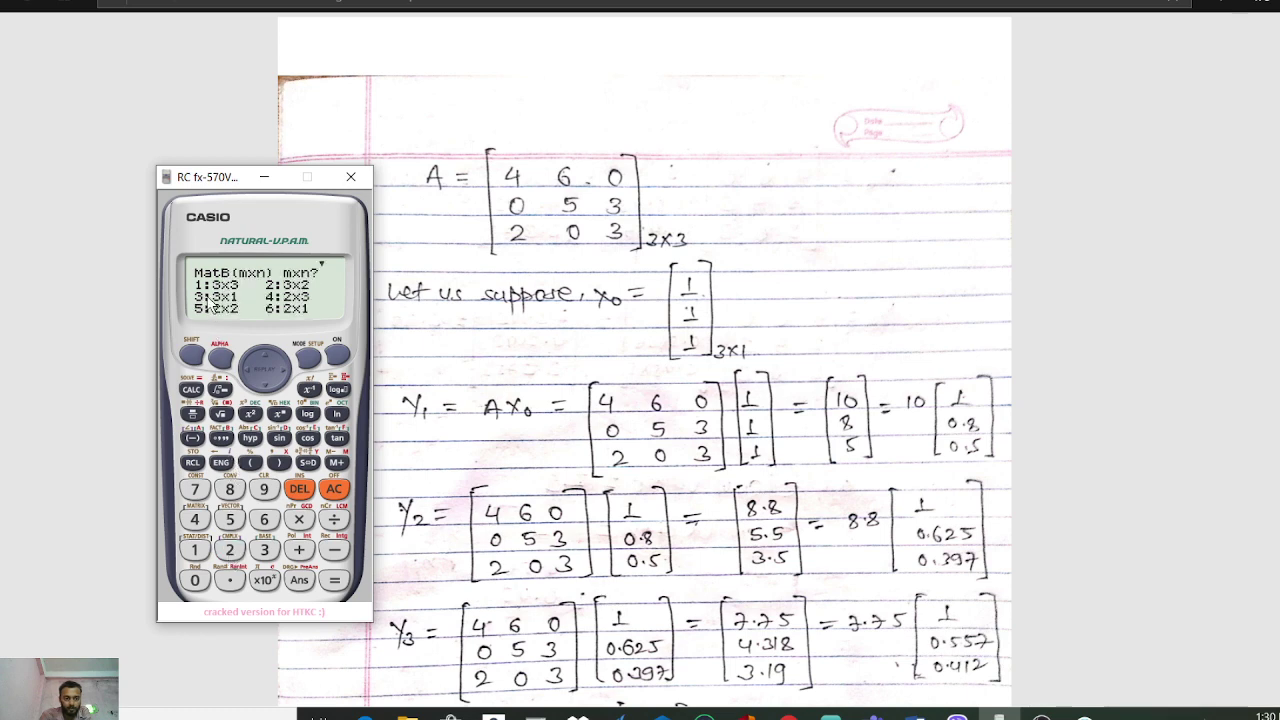
left_click(263, 547)
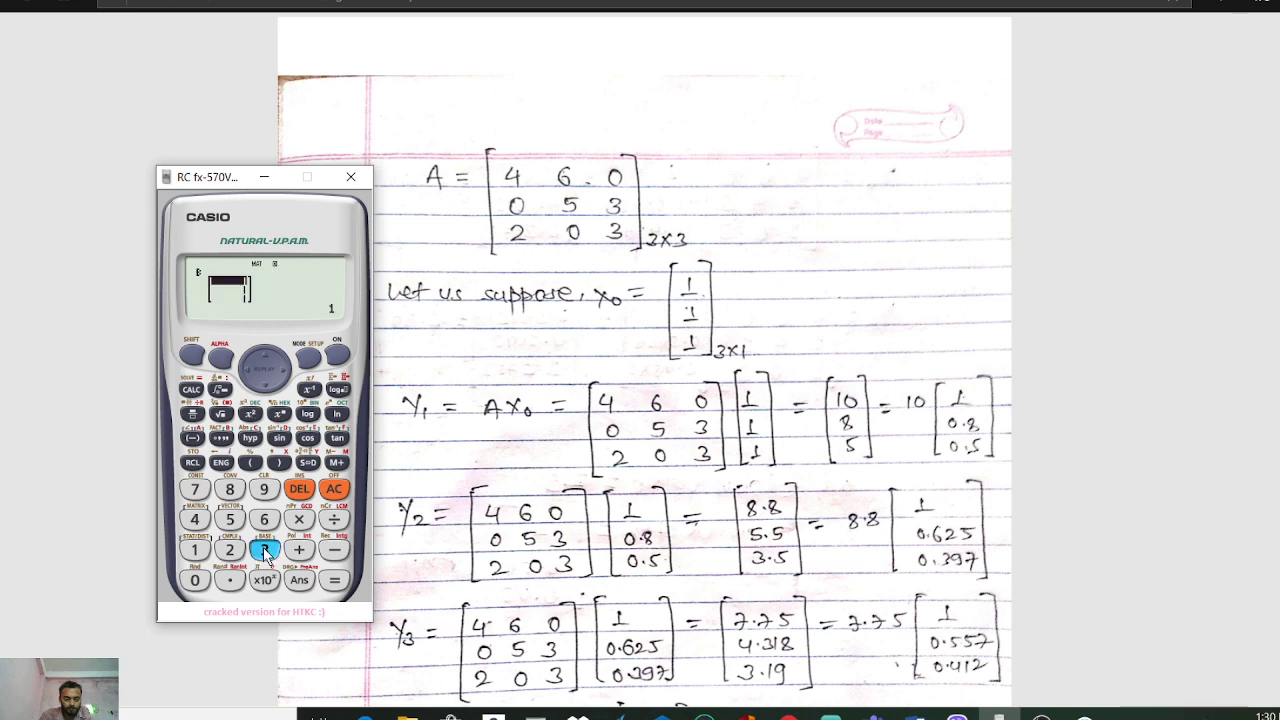
left_click(336, 590)
left_click(203, 553)
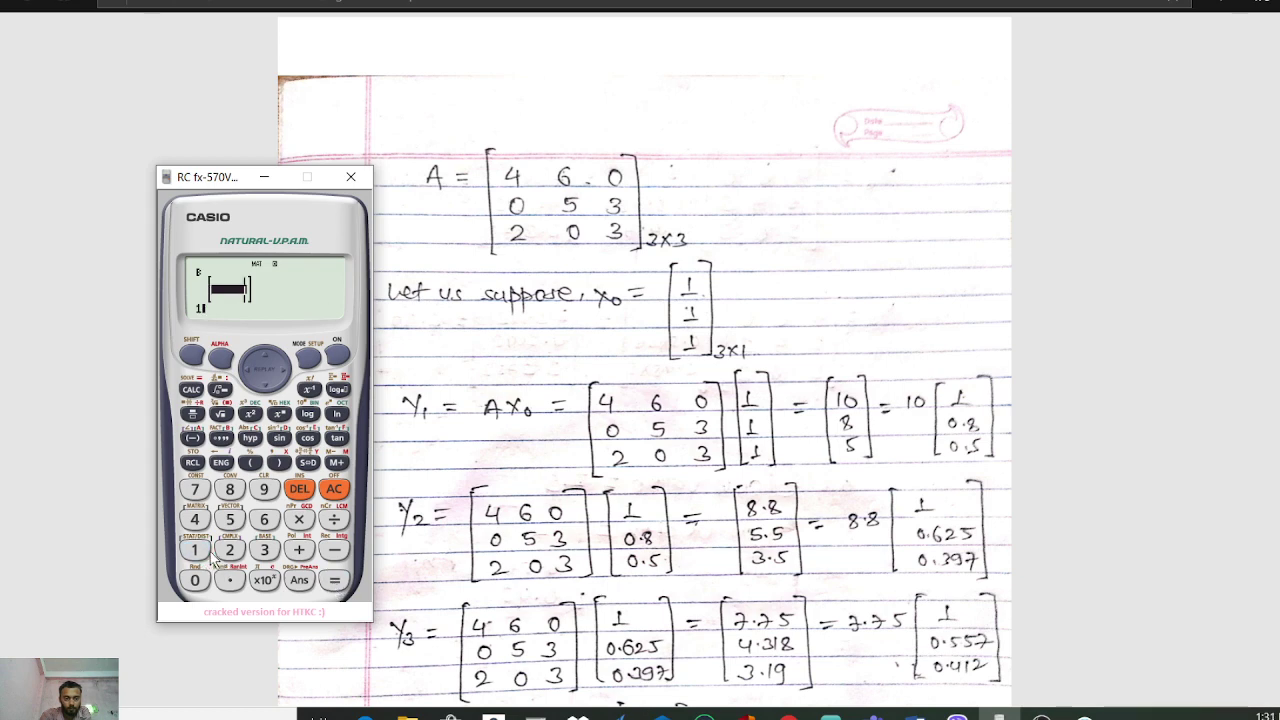
left_click(338, 586)
left_click(198, 553)
left_click(334, 588)
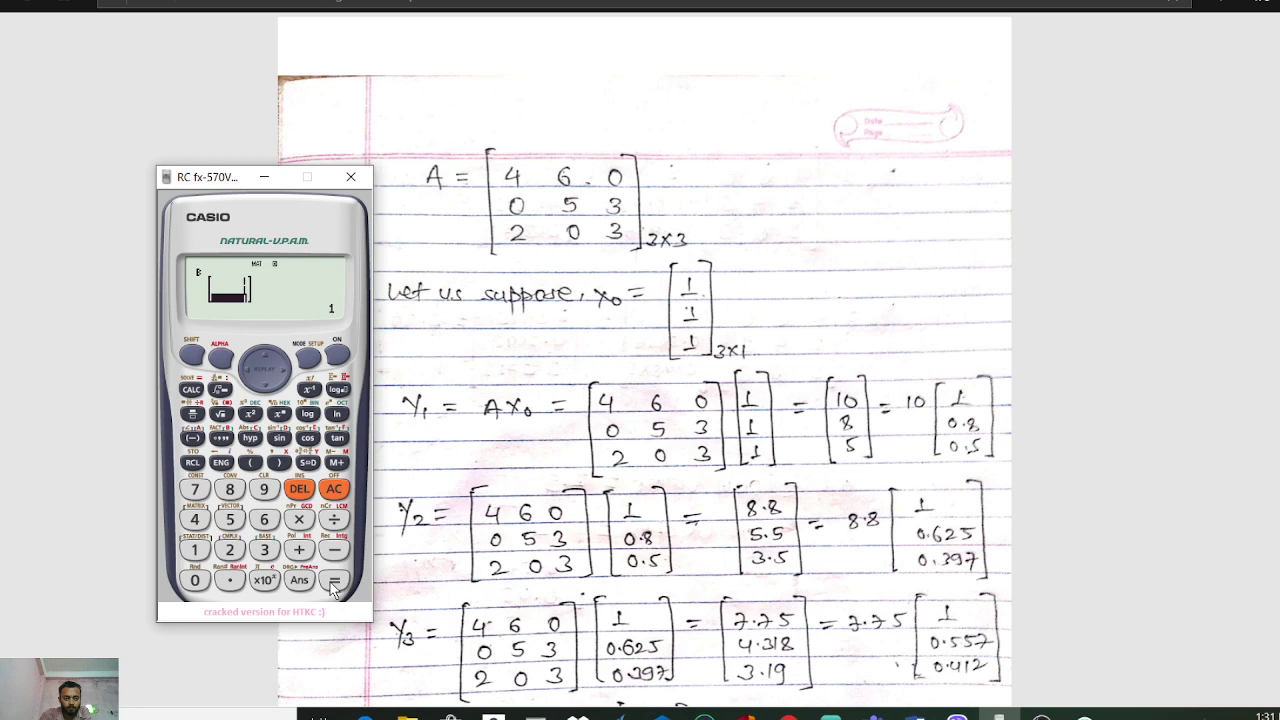
left_click(336, 490)
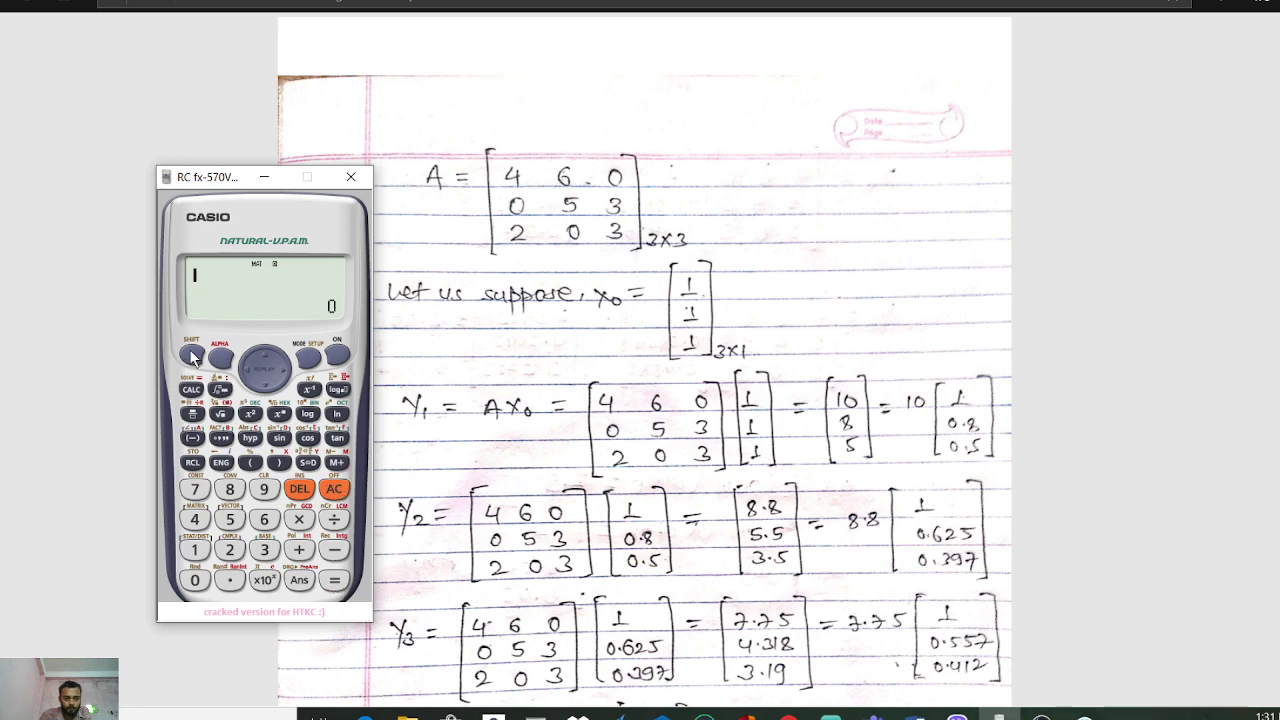
Evaluate MatA × MatB to get Y1 = 10, 8, 5
left_click(195, 519)
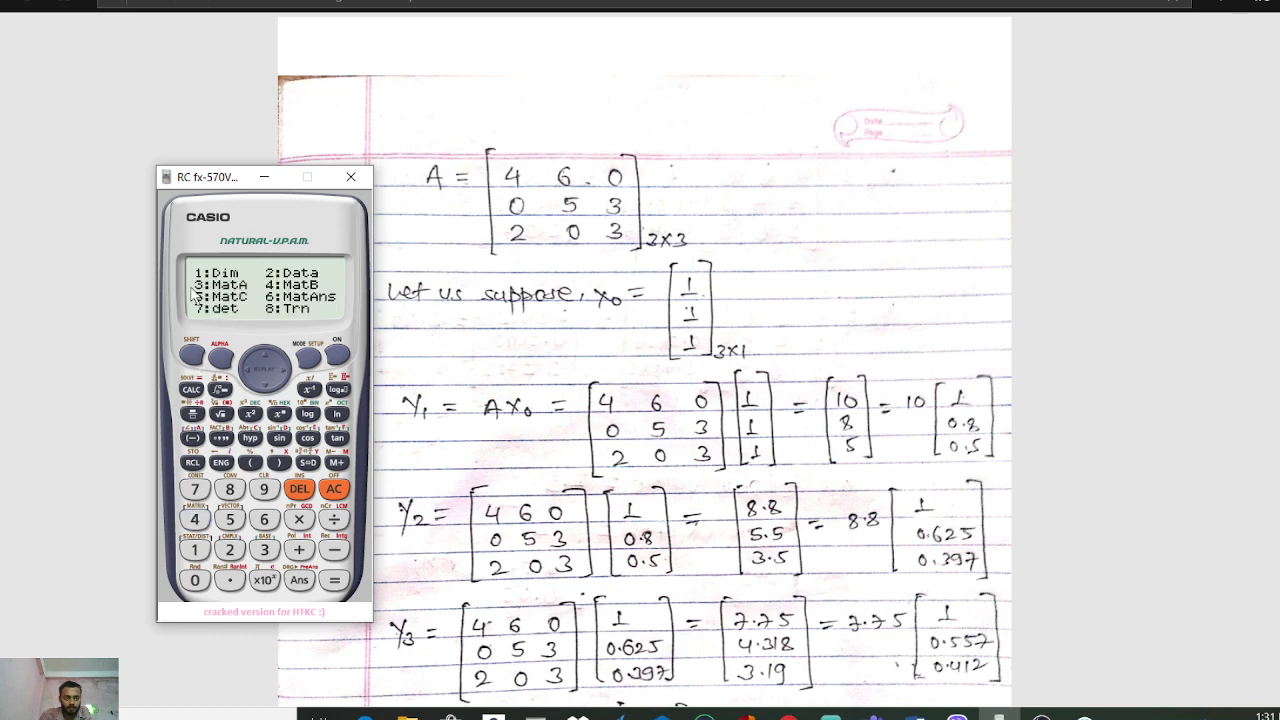
left_click(262, 548)
left_click(298, 519)
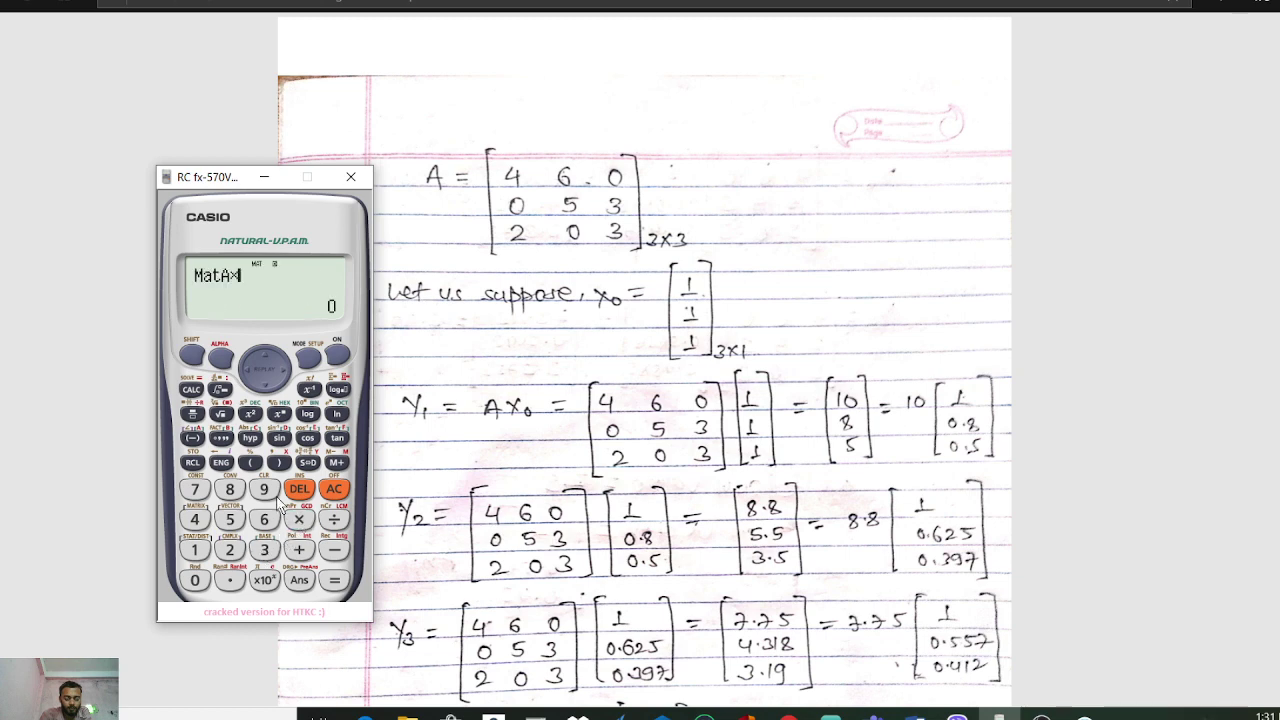
left_click(191, 356)
left_click(196, 518)
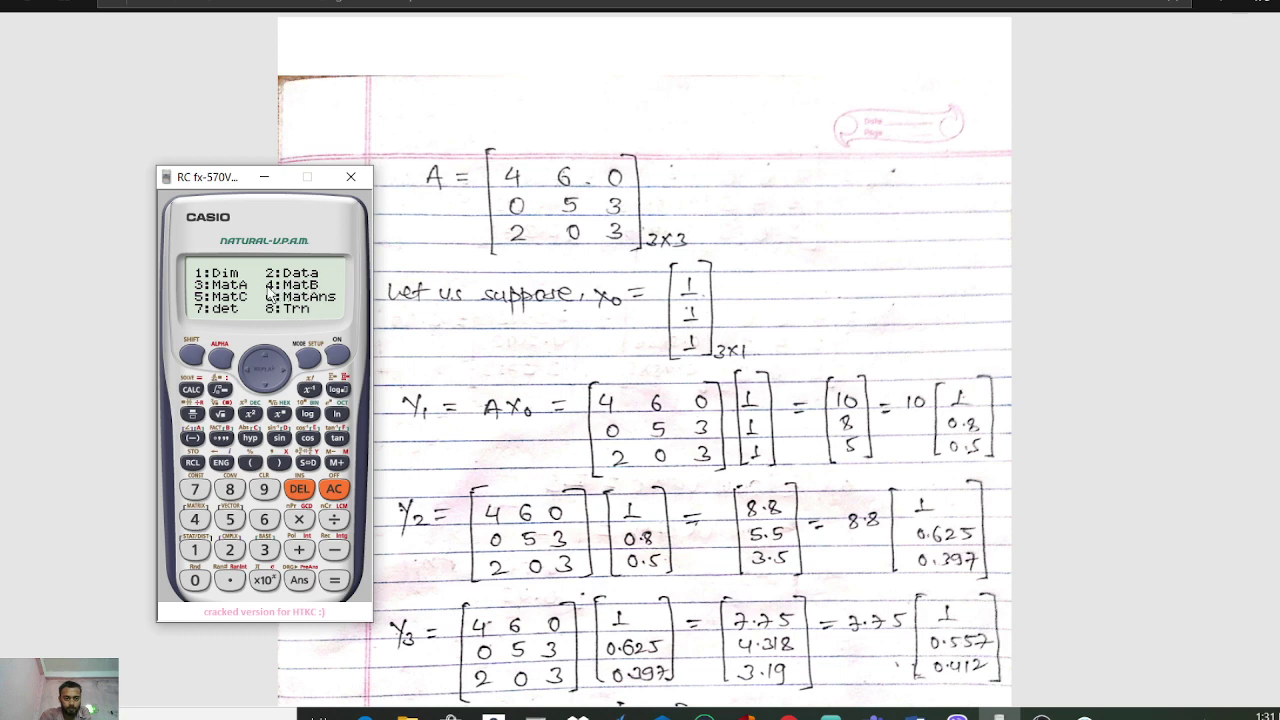
left_click(196, 518)
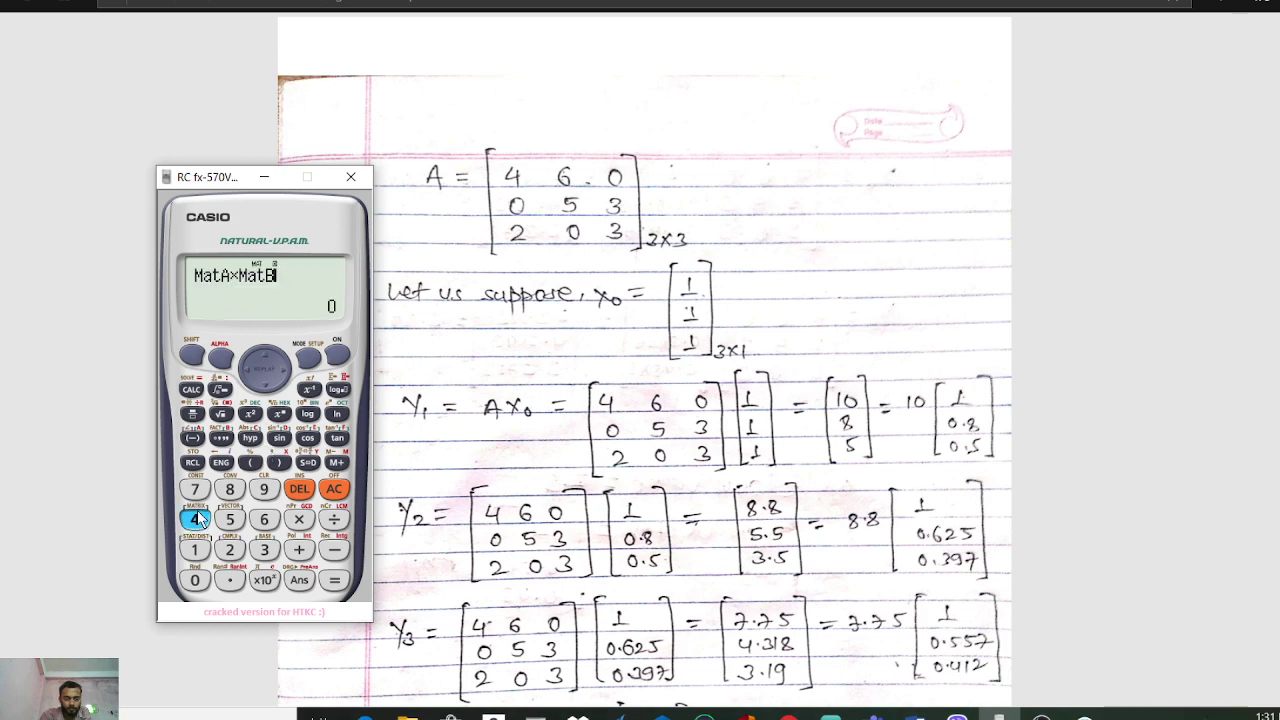
left_click(335, 580)
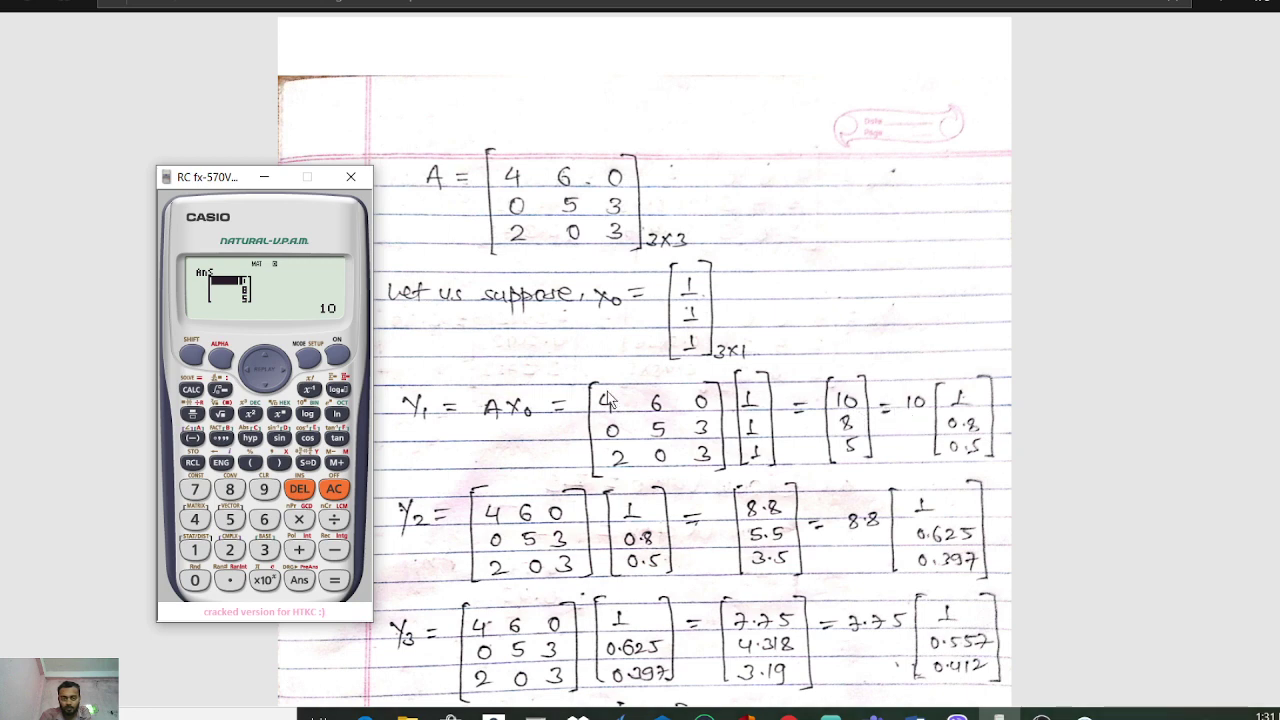
Divide MatAns by 10, giving the normalised vector 1, 0.8, 0.5
left_click(335, 521)
left_click(195, 550)
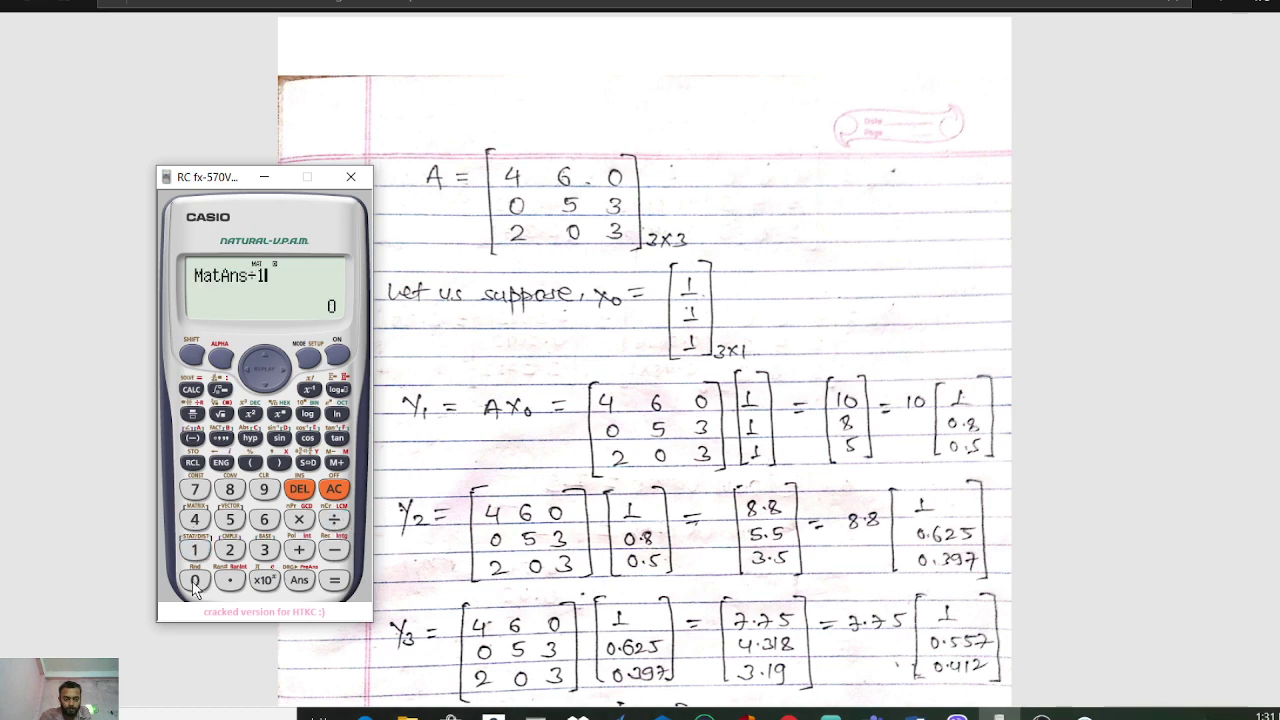
left_click(195, 585)
left_click(335, 582)
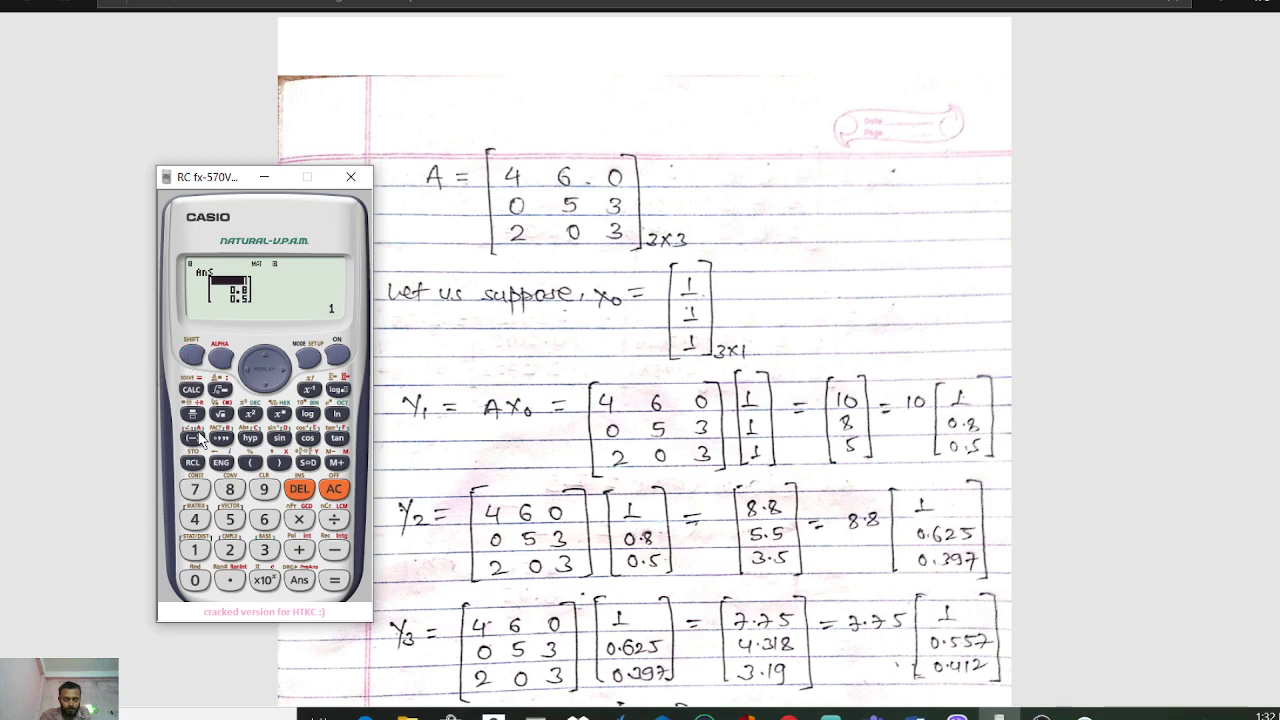
Evaluate MatA × MatAns to obtain Y2 = 8.8, 5.5, 3.5
left_click(195, 520)
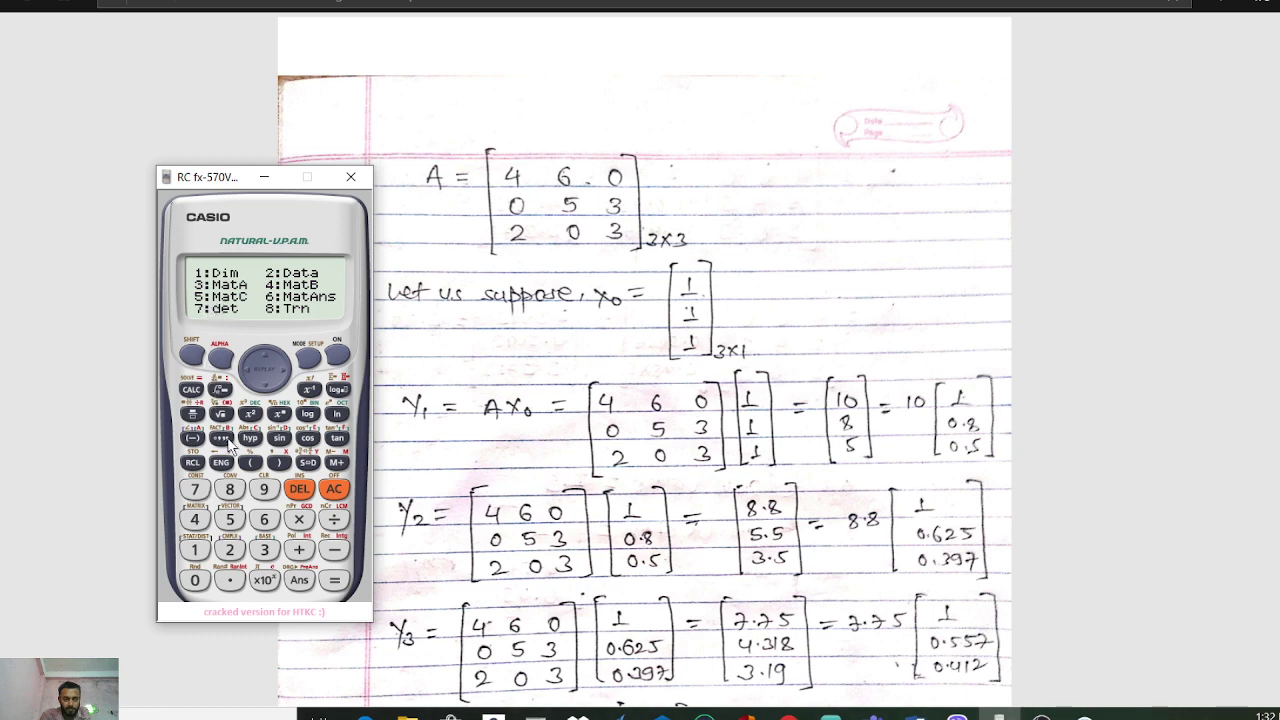
left_click(265, 552)
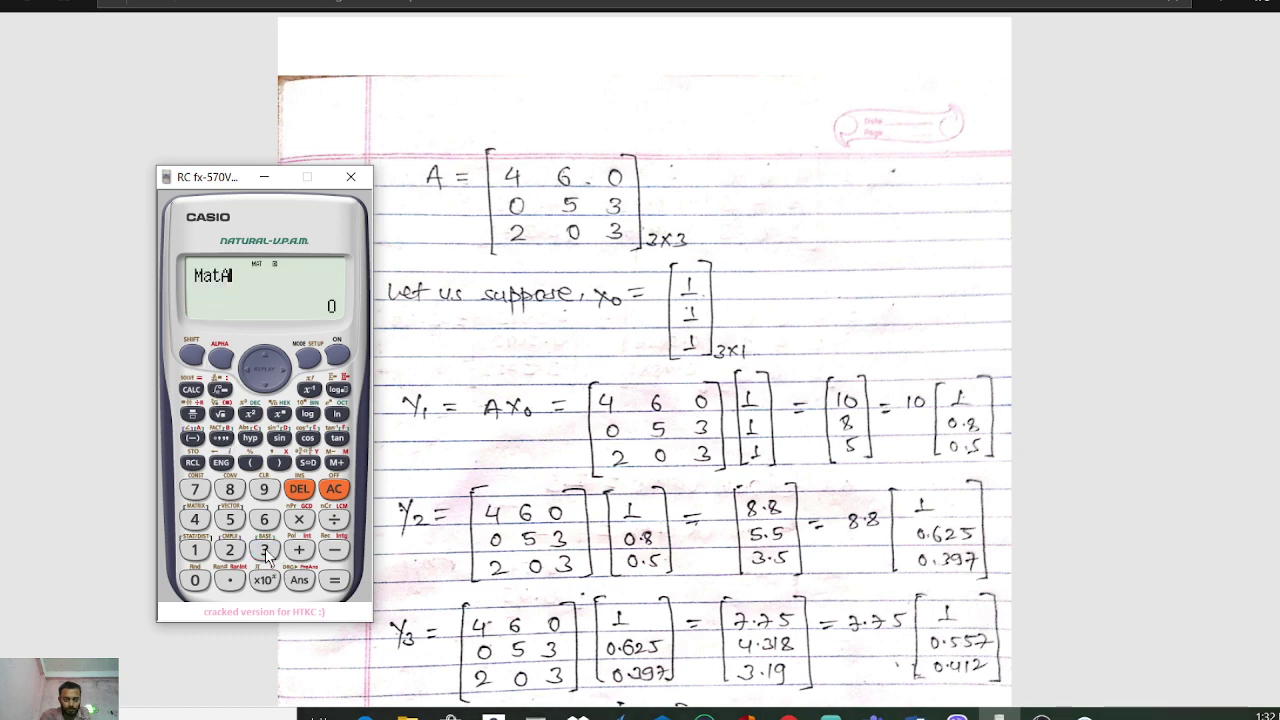
left_click(193, 355)
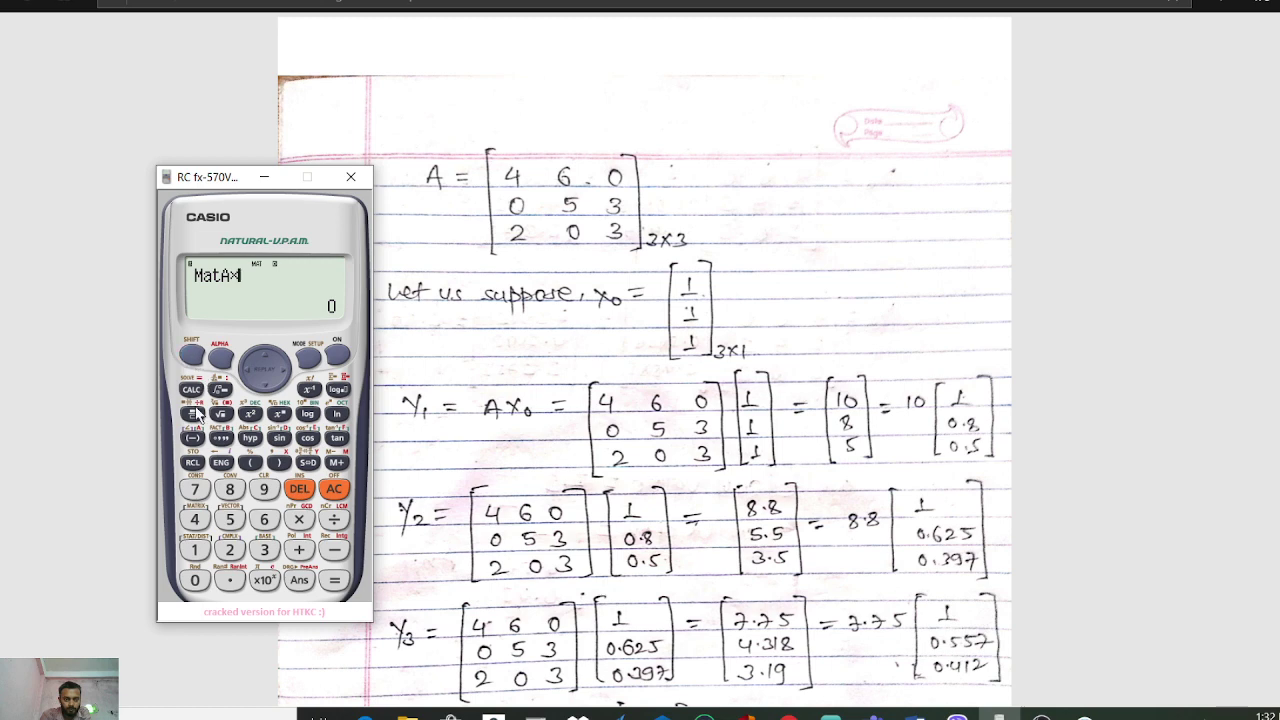
left_click(195, 520)
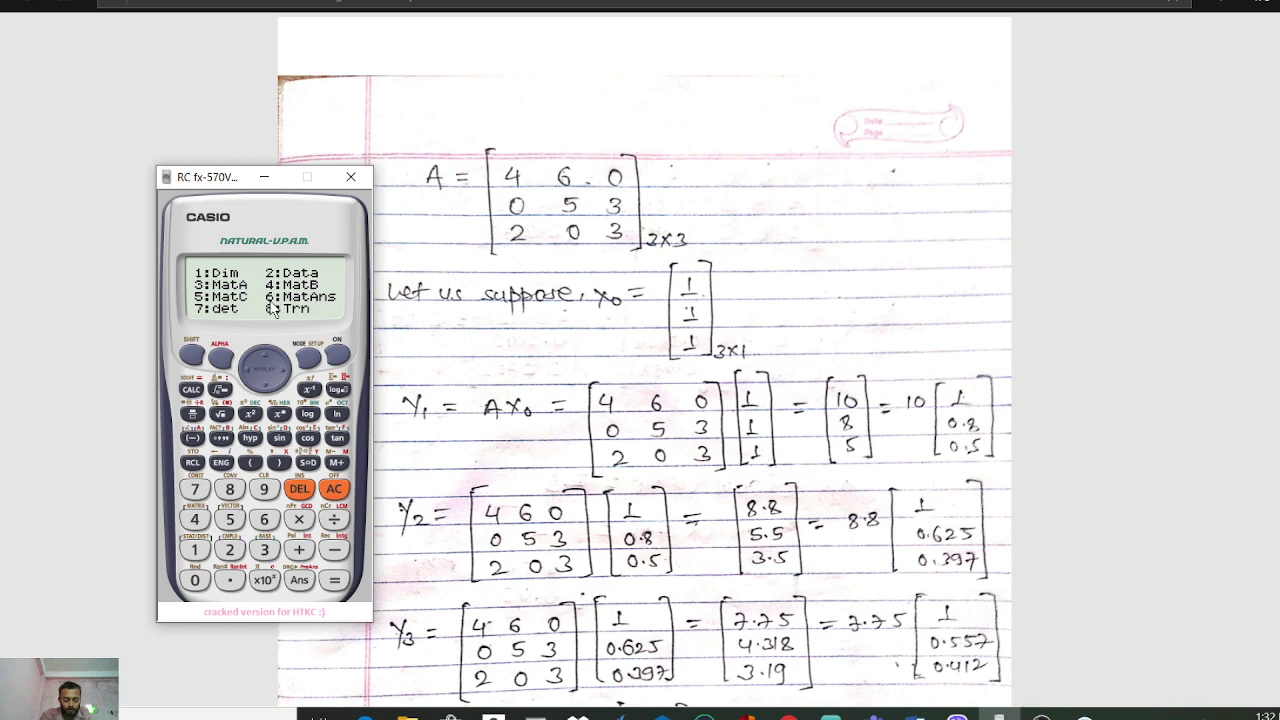
left_click(262, 522)
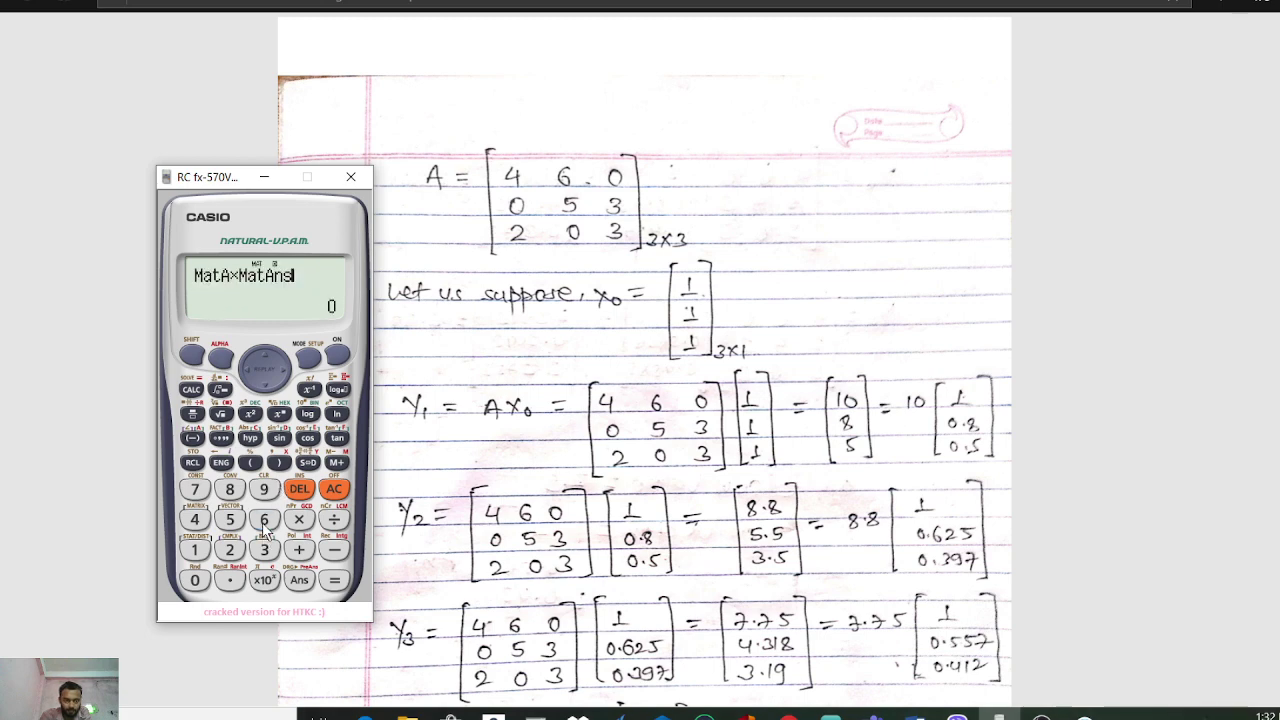
left_click(327, 579)
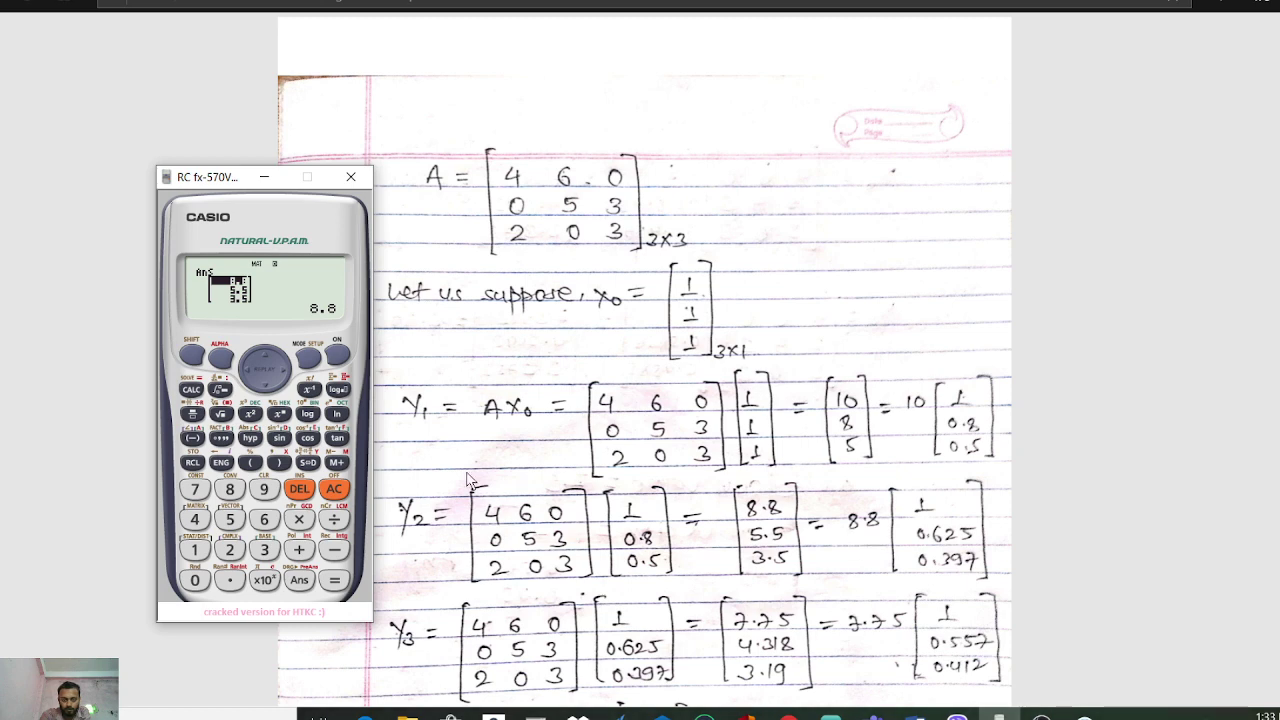
Divide MatAns by 8.8, giving the normalised vector 1, 0.625, 0.3977
left_click(335, 520)
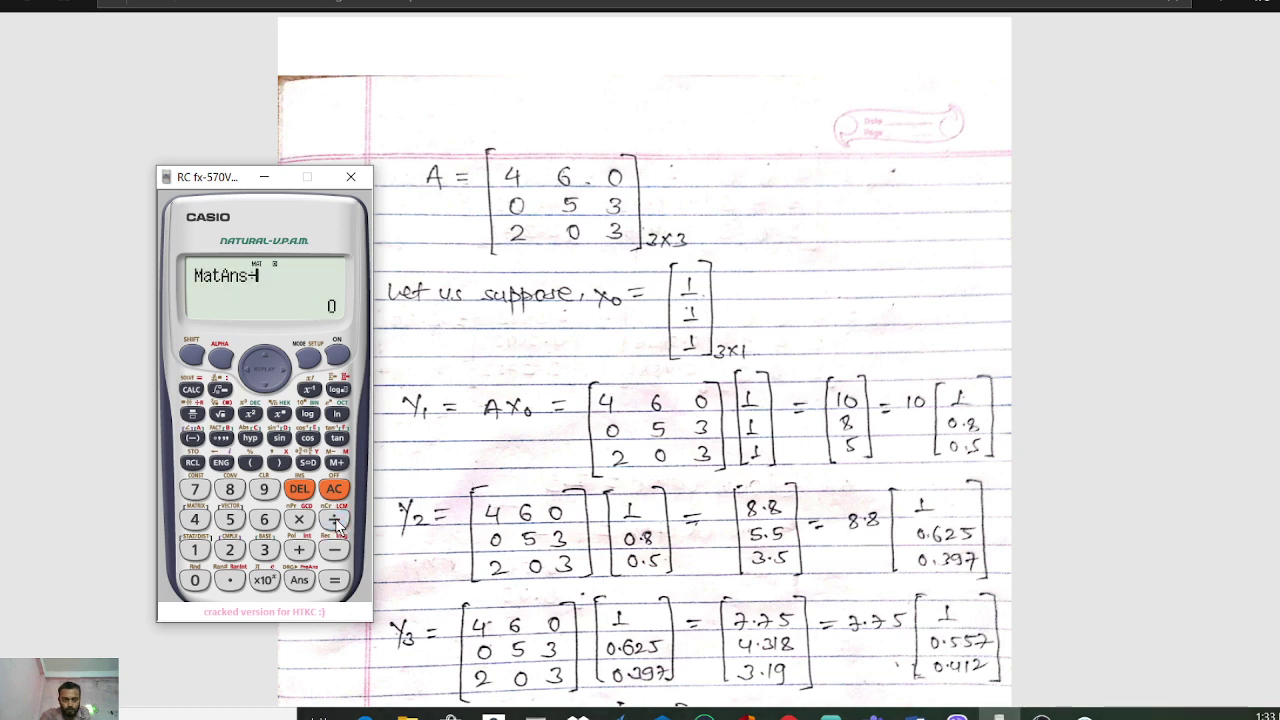
left_click(229, 490)
left_click(229, 580)
left_click(229, 490)
left_click(334, 580)
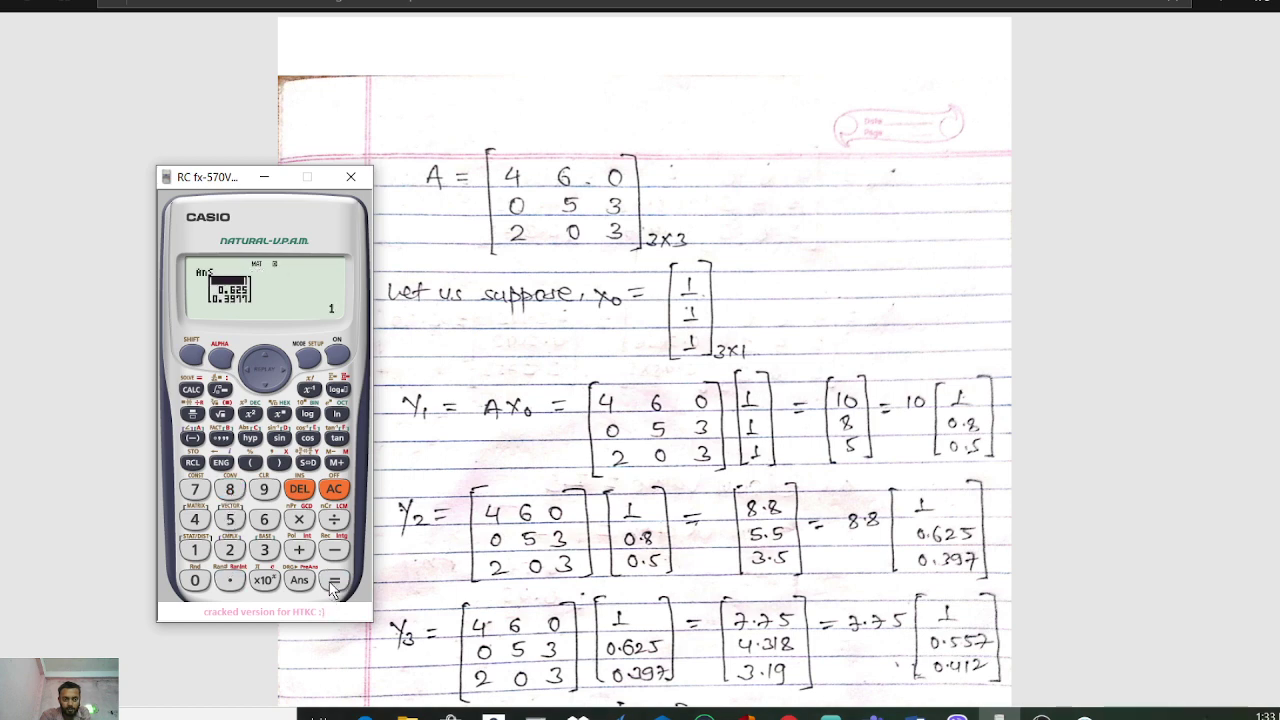